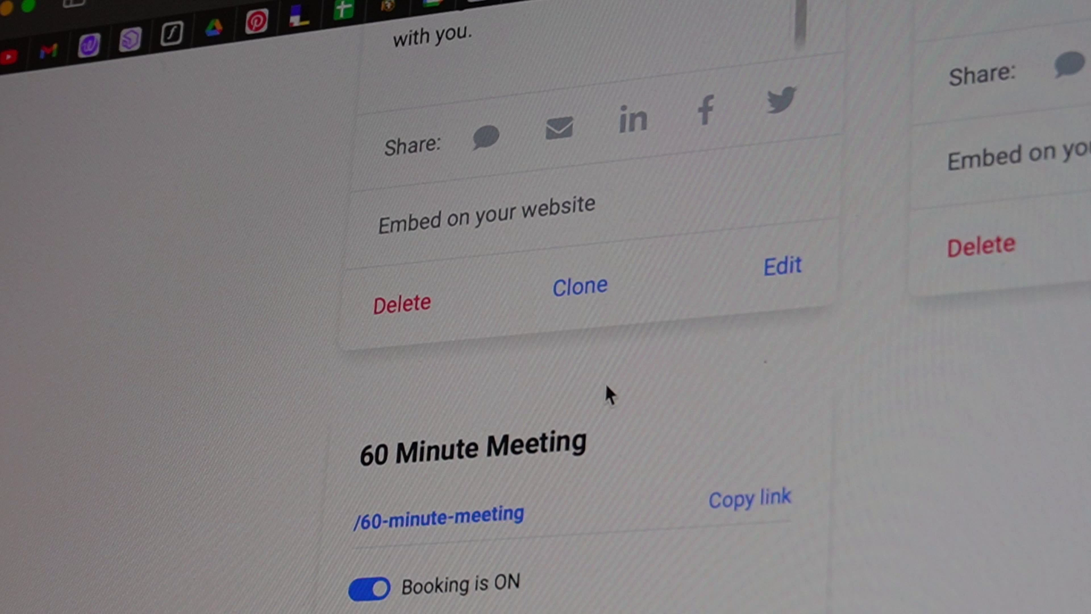
Step: Copy the 60 Minute Meeting's public booking link
scroll(609, 393, down, 3)
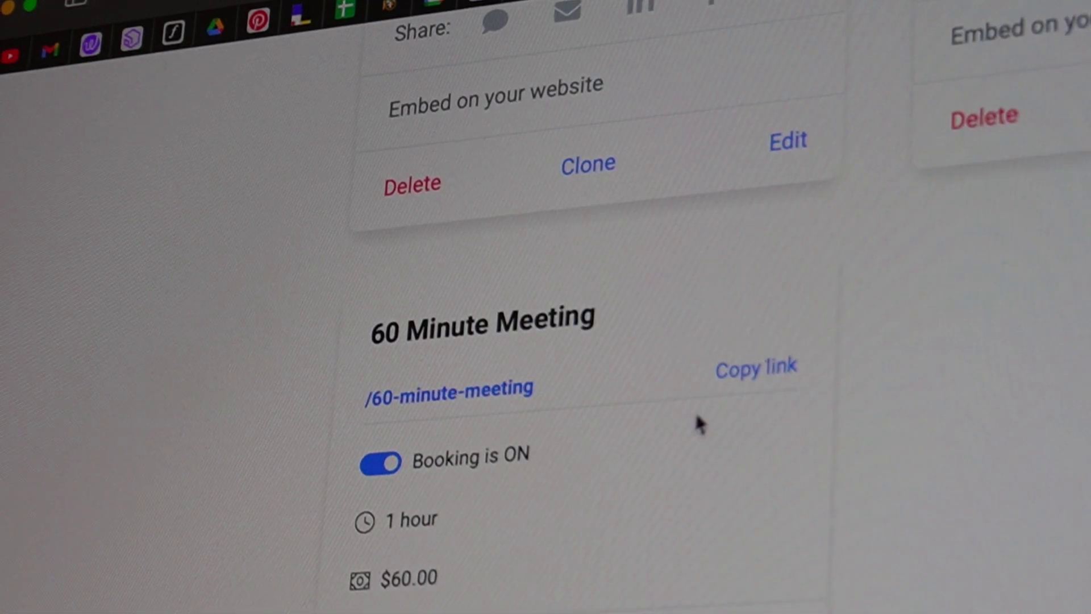
click(756, 385)
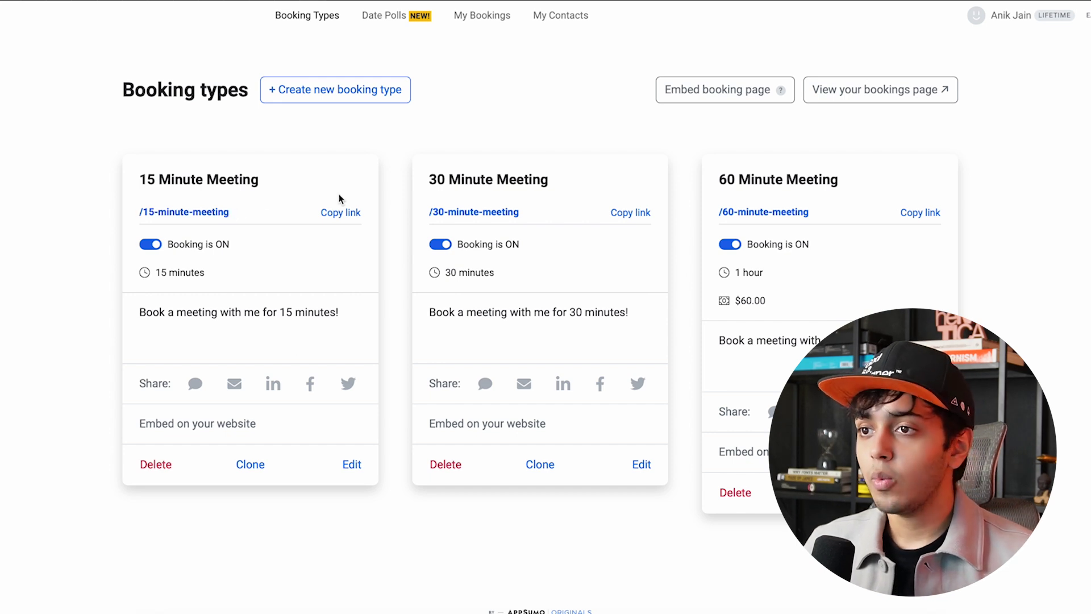
click(154, 245)
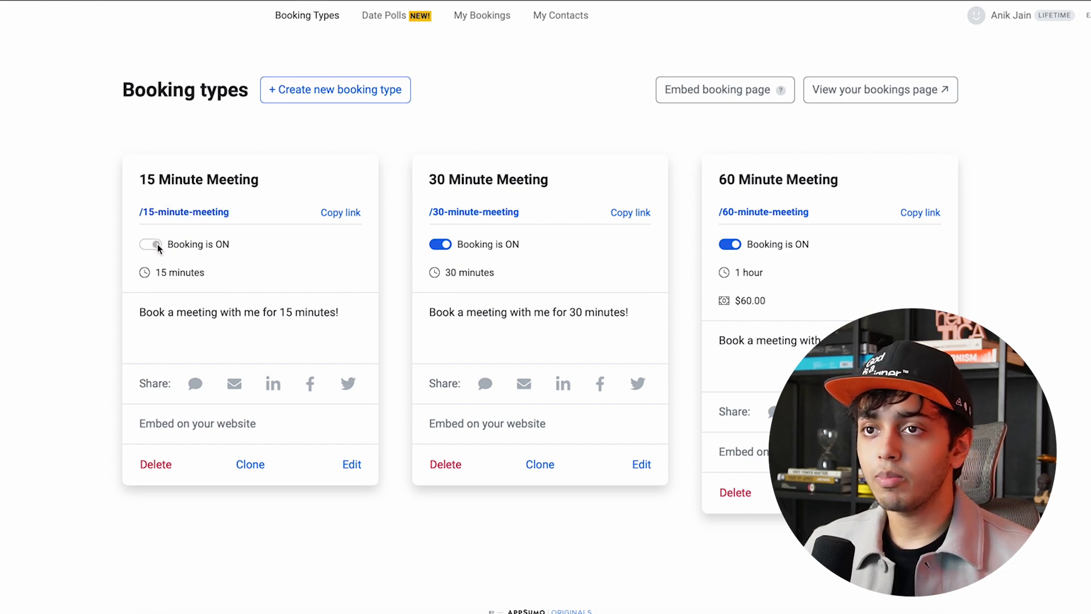
click(156, 246)
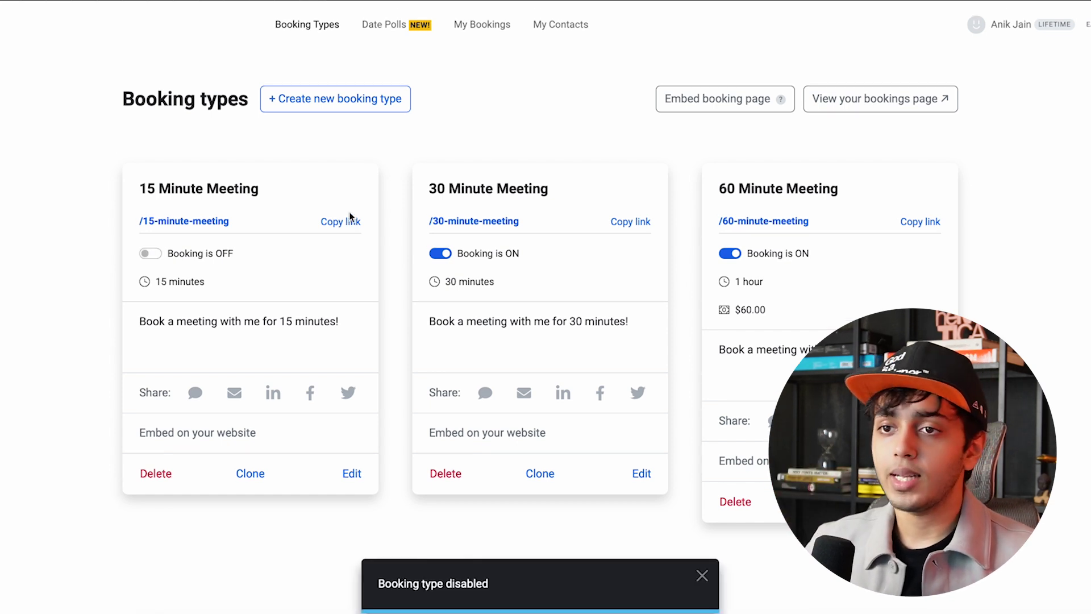
click(149, 253)
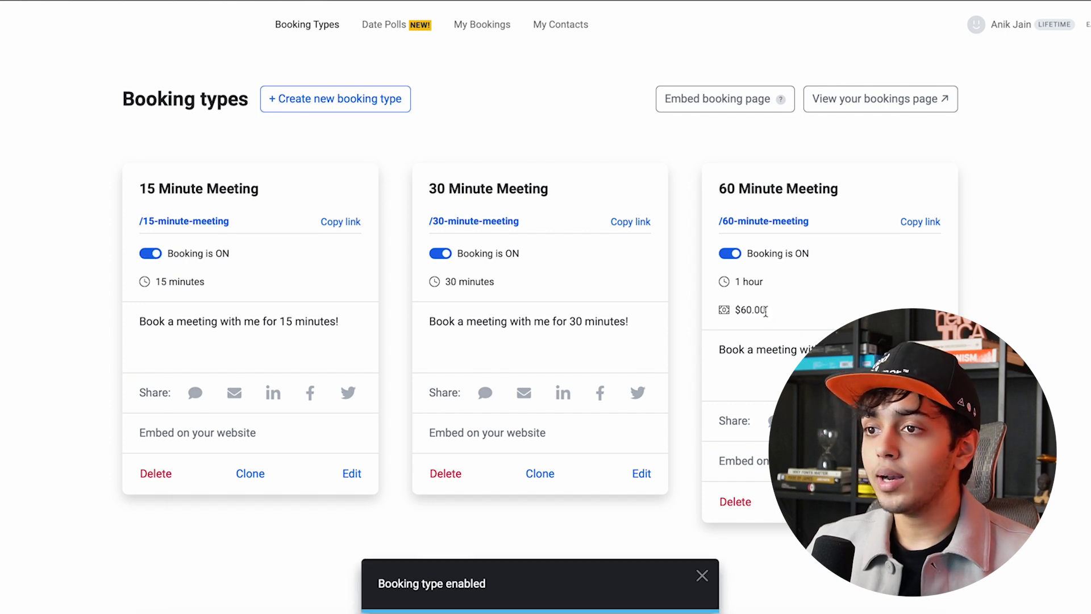
drag(766, 309, 733, 310)
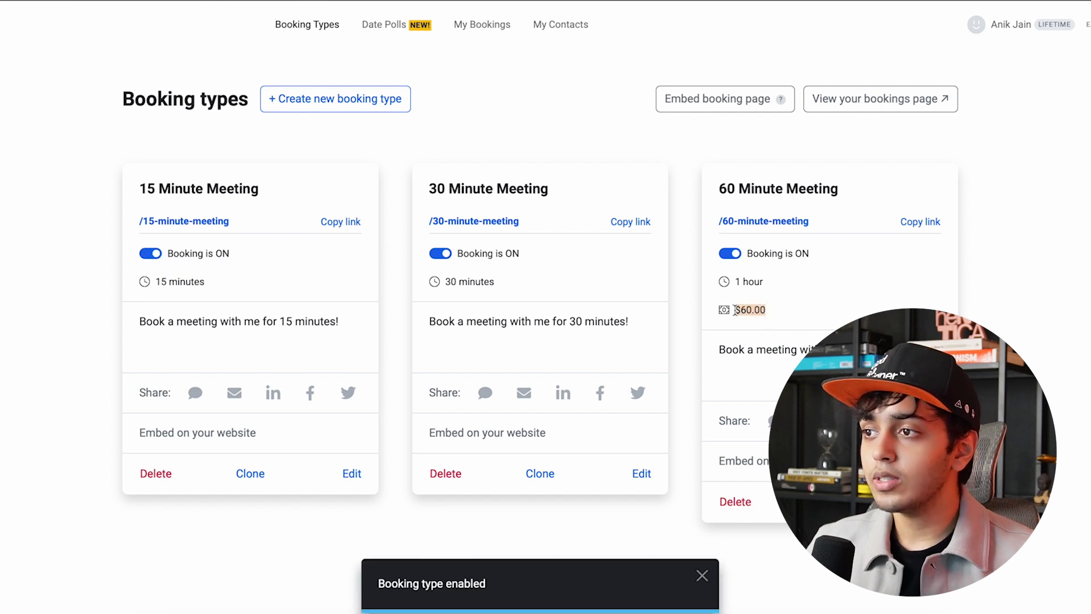
click(1048, 305)
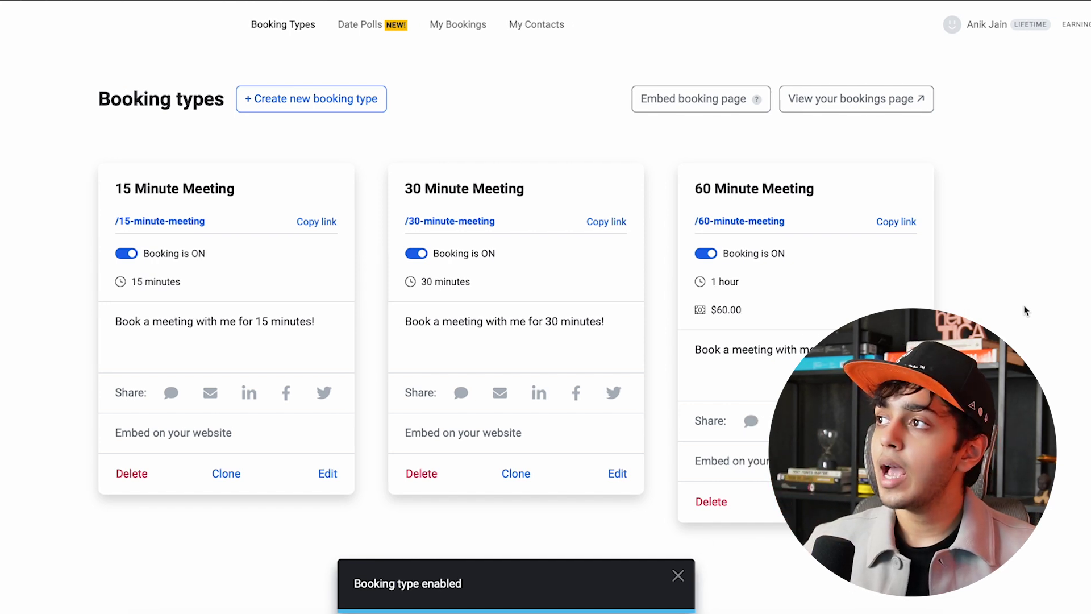
mouse_move(1006, 40)
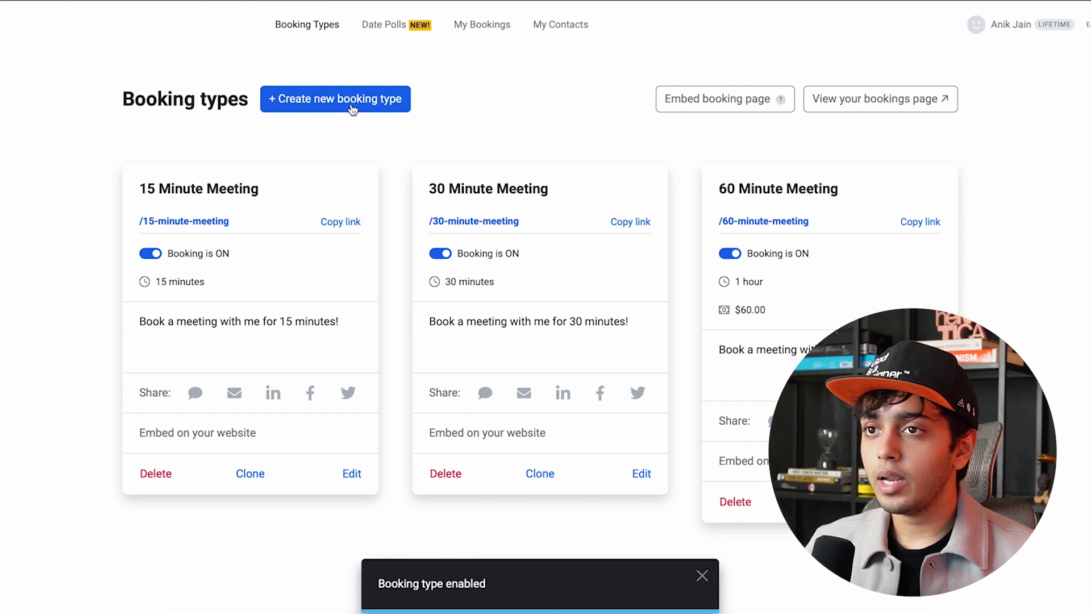
Step: Start a new booking type and enter the title 'logo review'
click(352, 105)
click(360, 175)
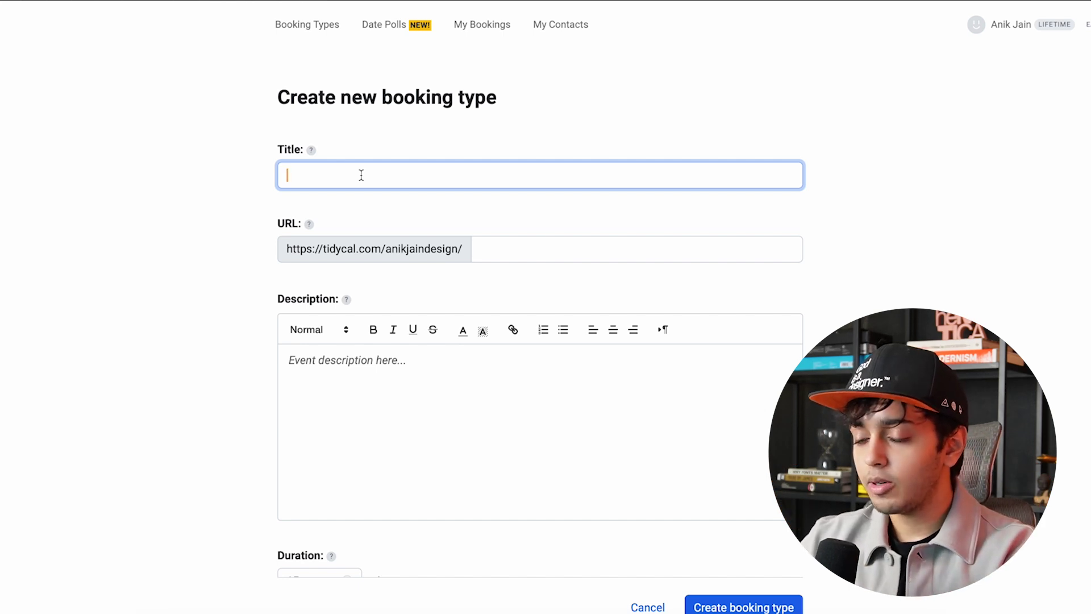
text(Igoo)
key(BackSpace)
key(BackSpace)
key(BackSpace)
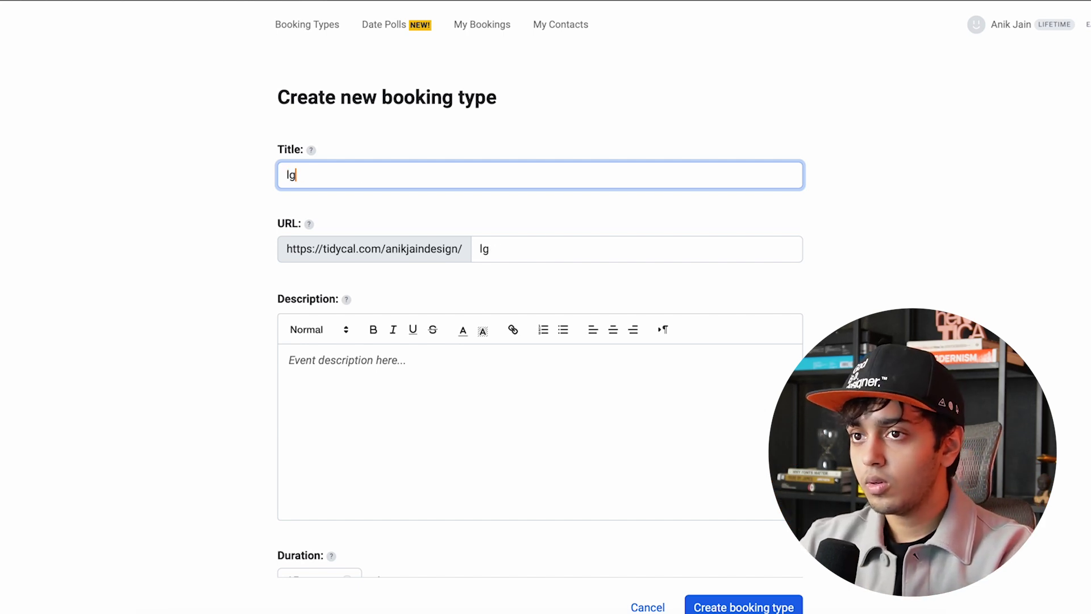
text(ogo revi)
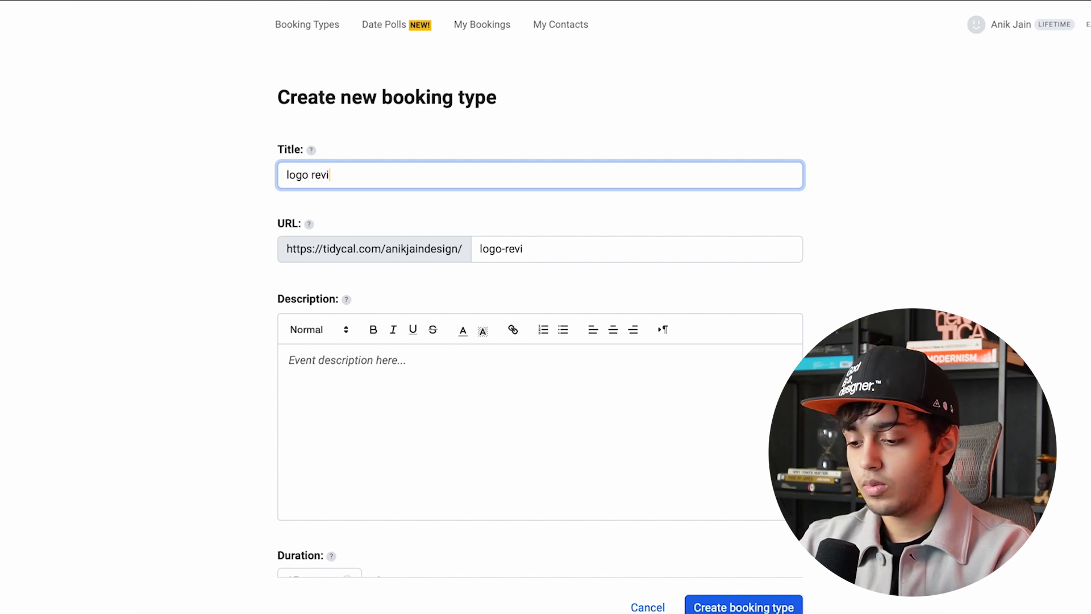
text(ew)
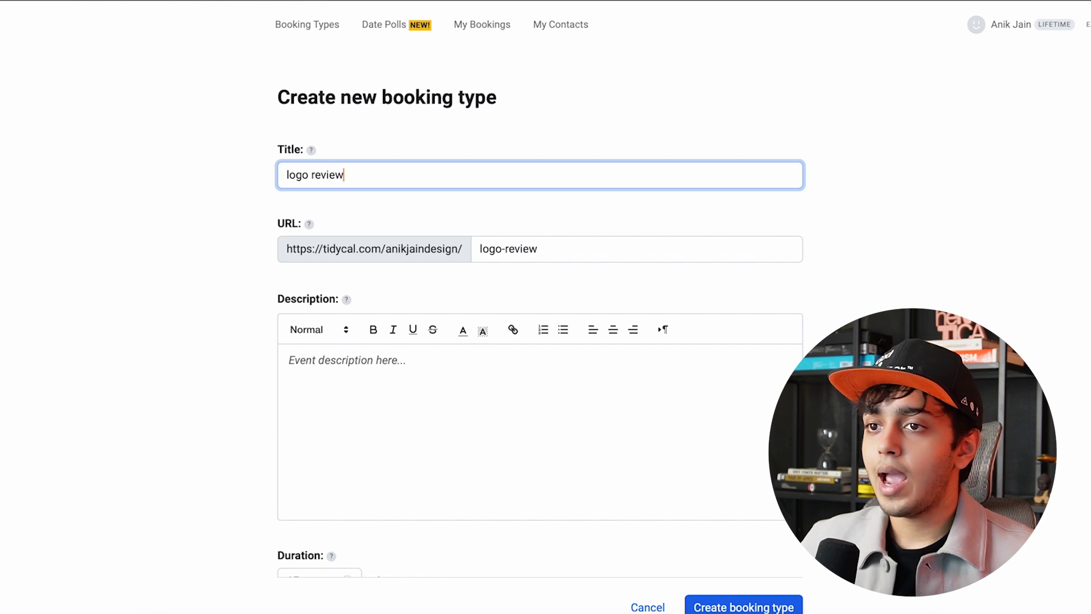
key(Tab)
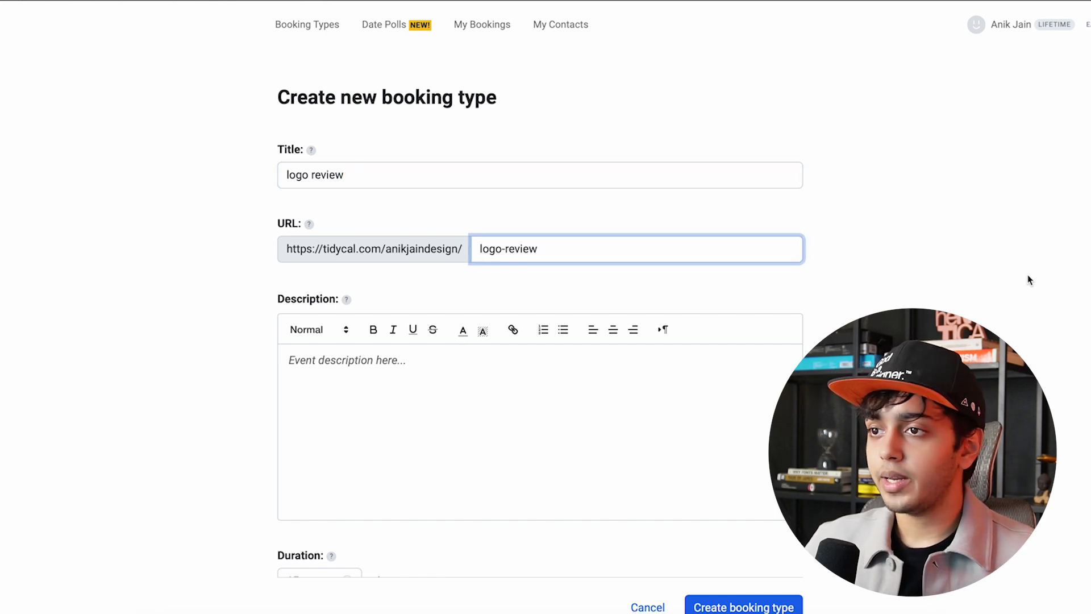
Step: Remove the space so the title and URL slug both read 'logoreview'
scroll(924, 294, down, 1)
click(312, 147)
key(BackSpace)
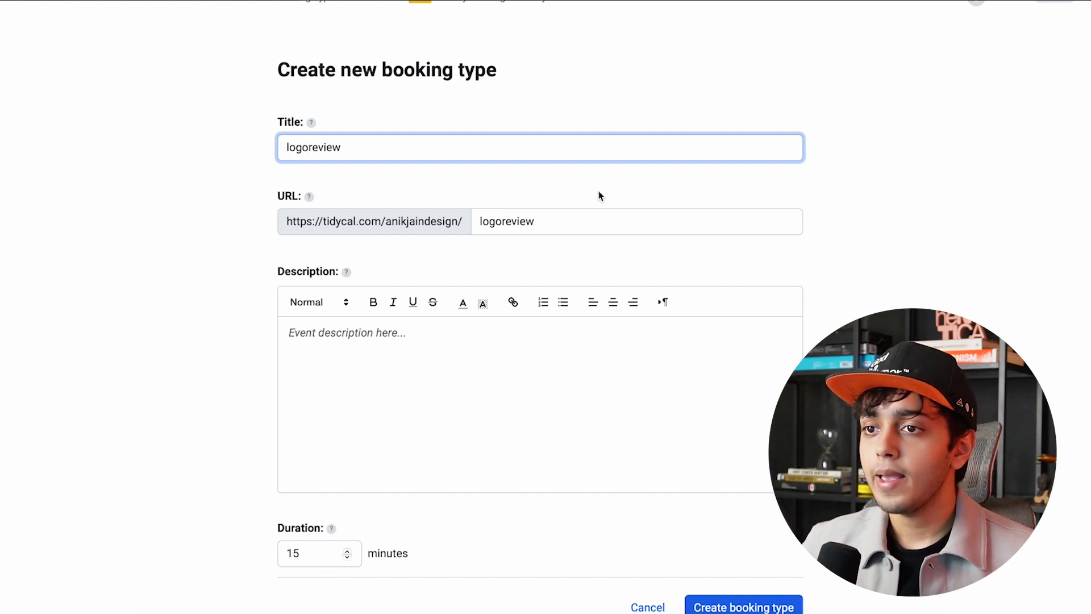
scroll(568, 239, down, 1)
Step: Write the description 'I will review your logo design in this meeting…' mentioning a one on one video call
click(408, 311)
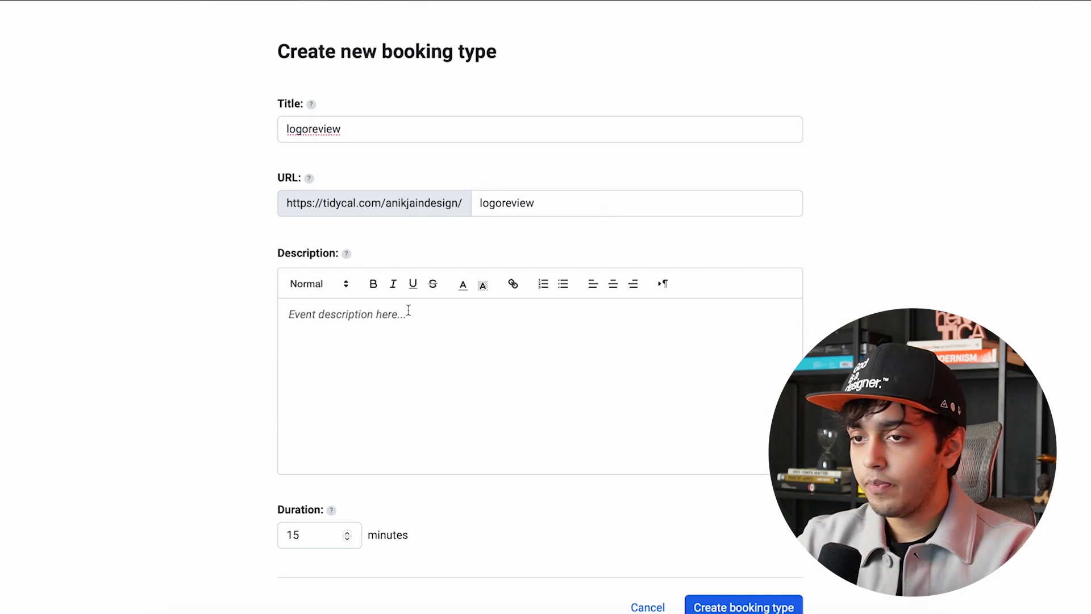
text(I will review your)
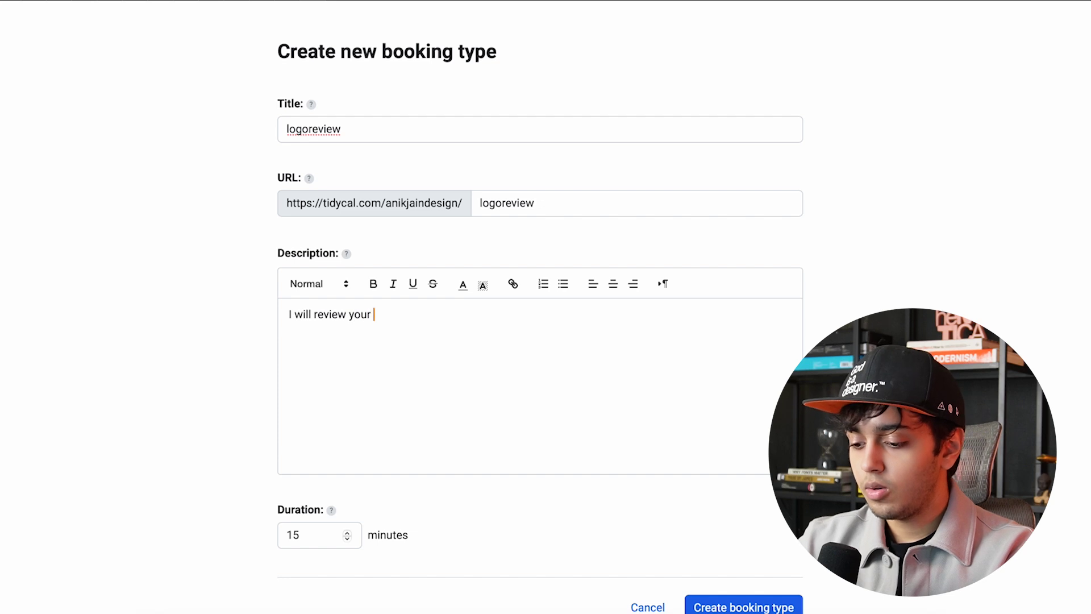
text( logo design i)
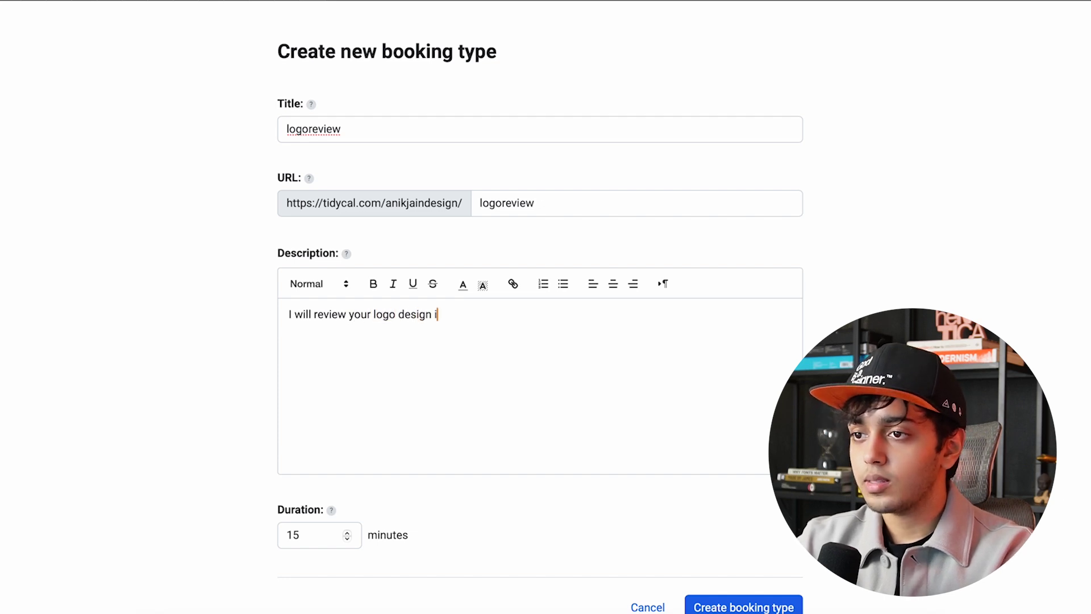
text(n this meeting and have a )
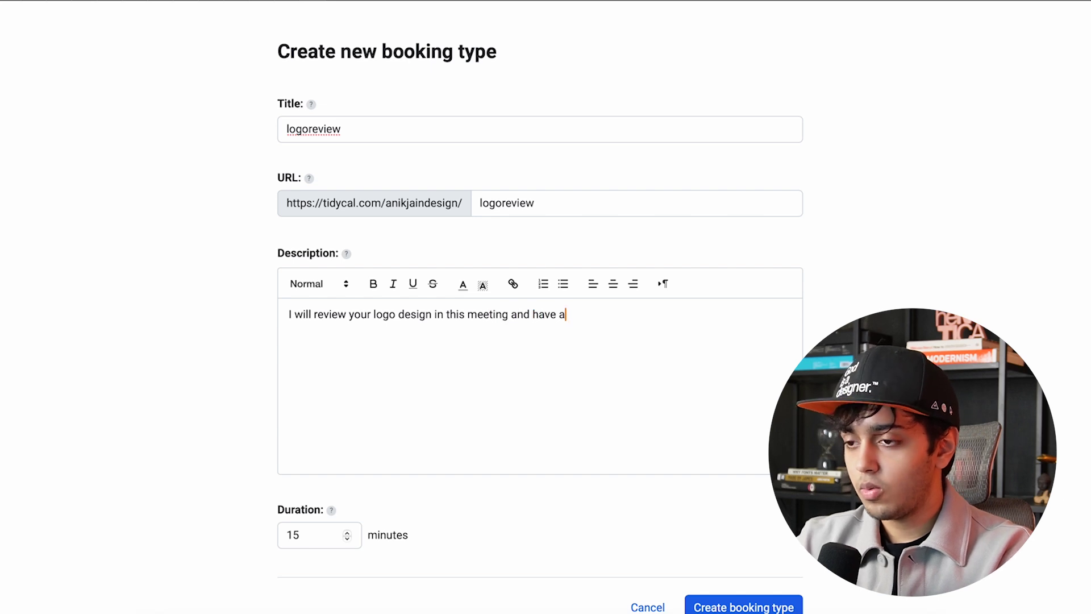
text(one)
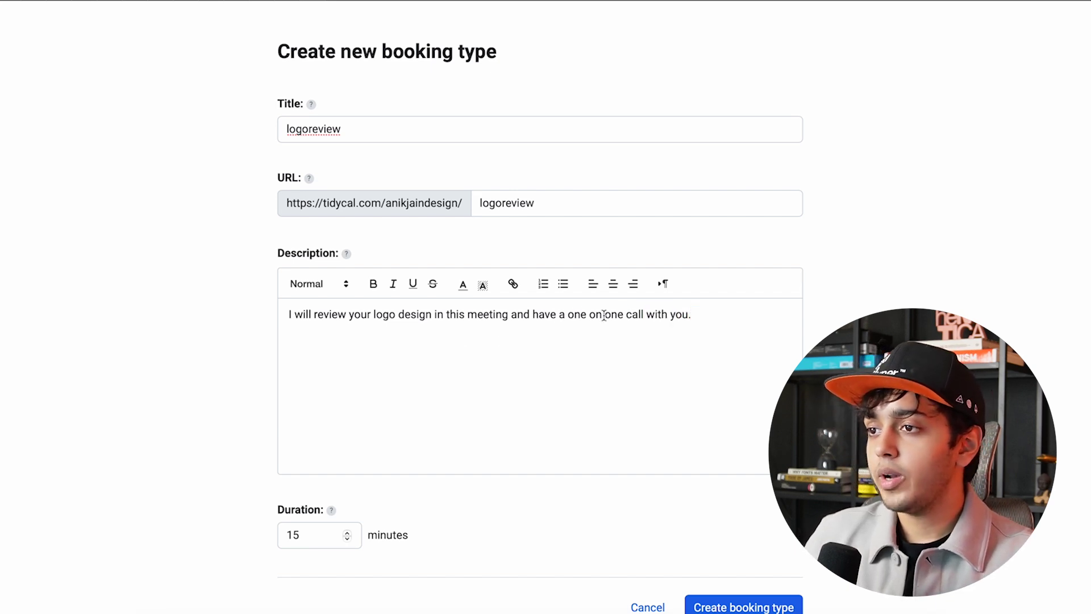
text(video)
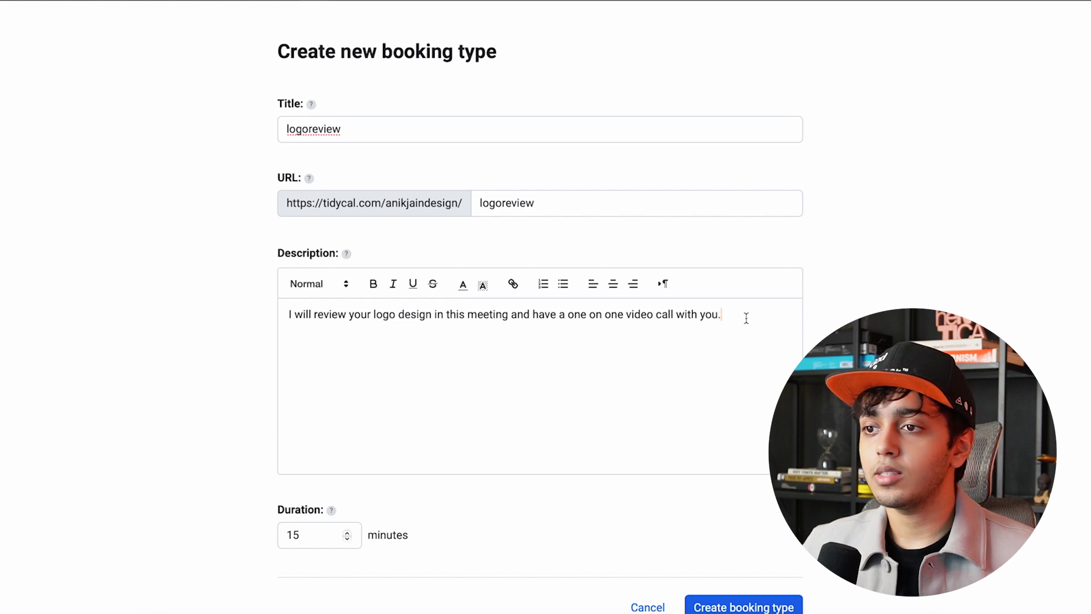
Step: Set the duration to 20 minutes and leave availability on Weekly
scroll(737, 296, down, 3)
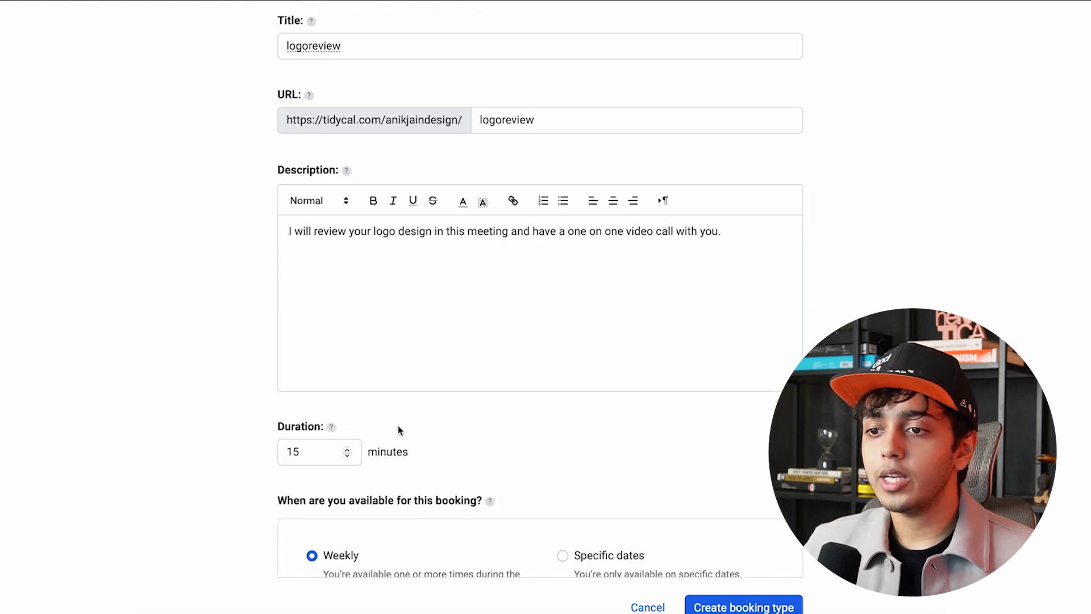
click(348, 449)
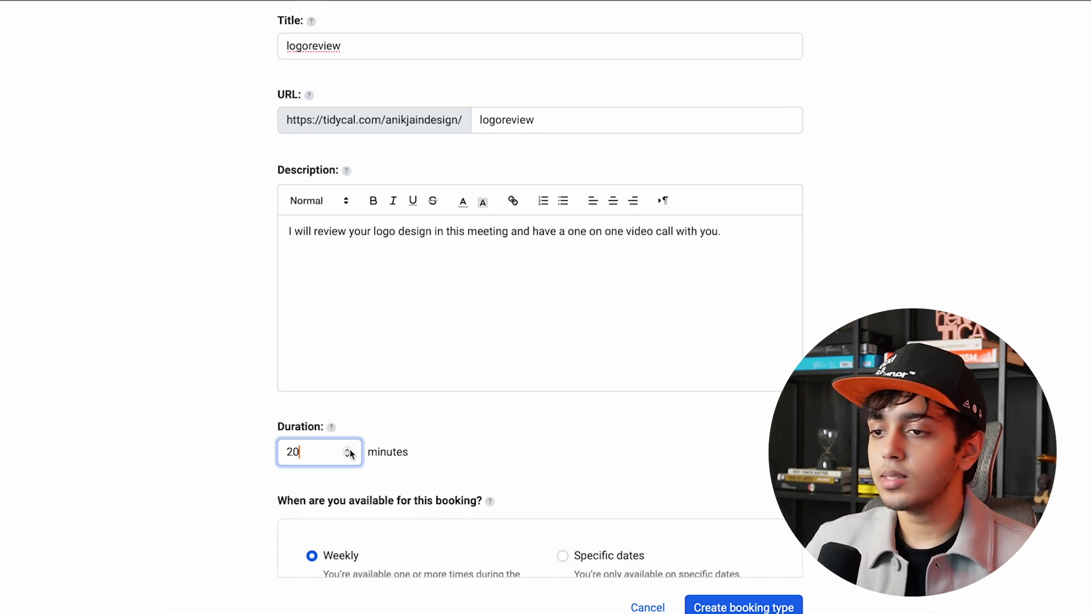
scroll(489, 429, down, 9)
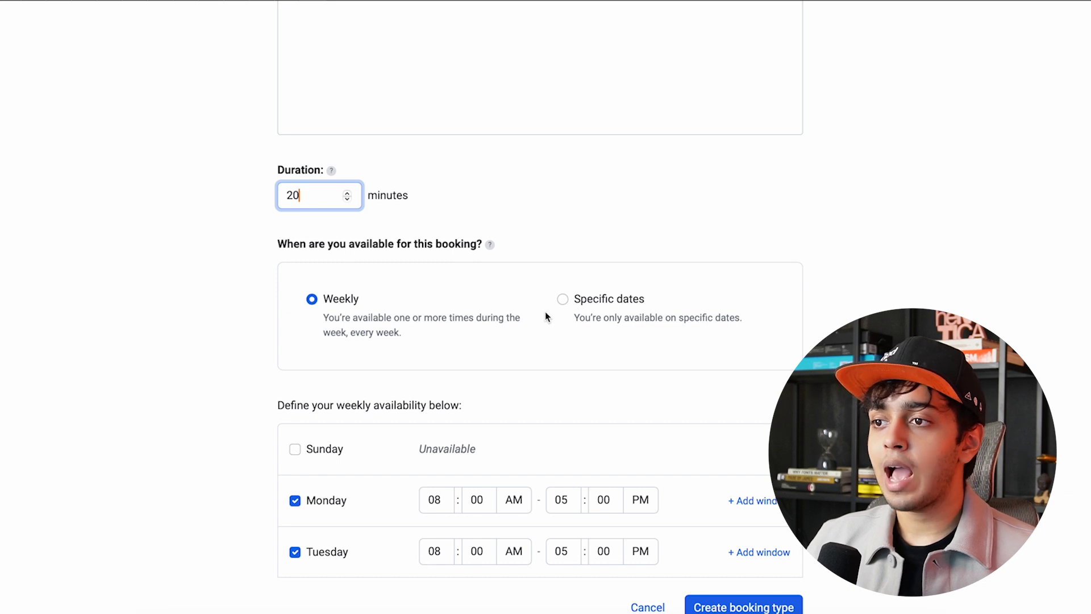
click(563, 299)
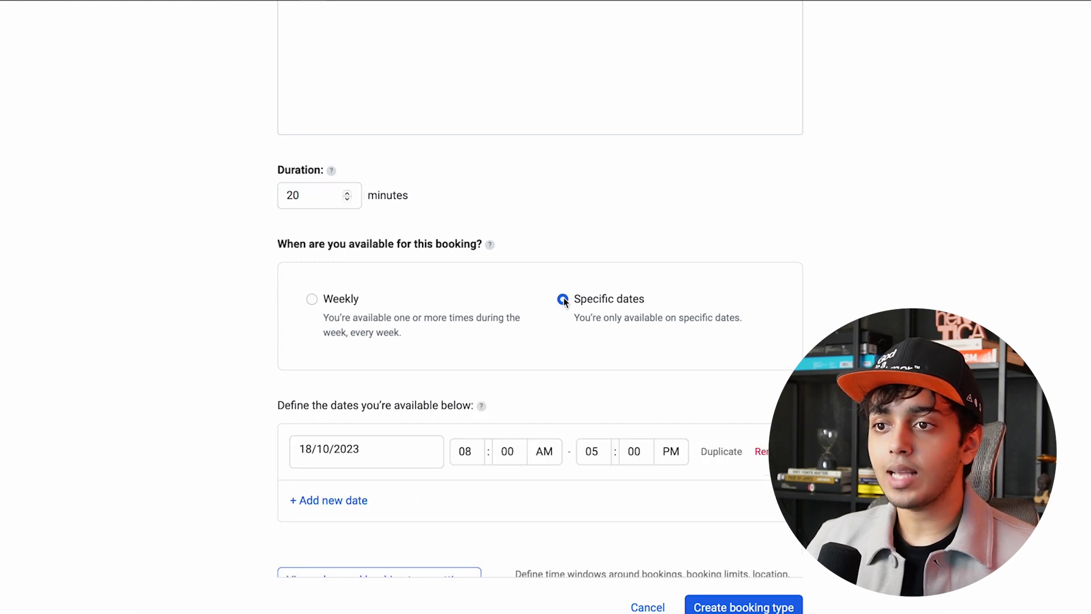
click(312, 299)
scroll(671, 389, down, 4)
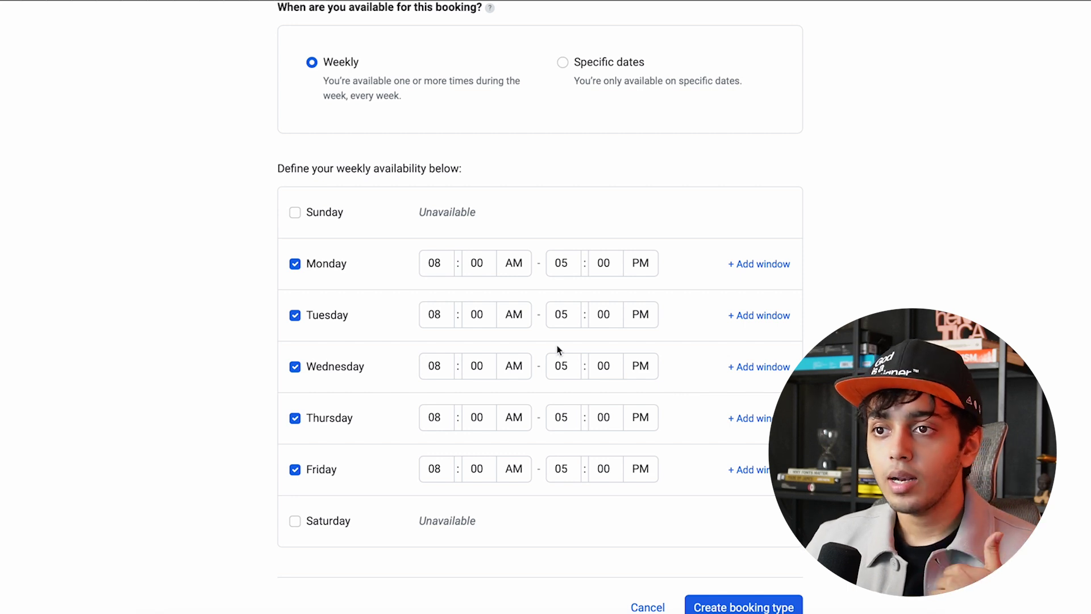
Step: Keep Sunday unavailable and change Monday–Friday start hours from 08:00 to 10:00 AM
click(295, 214)
click(296, 215)
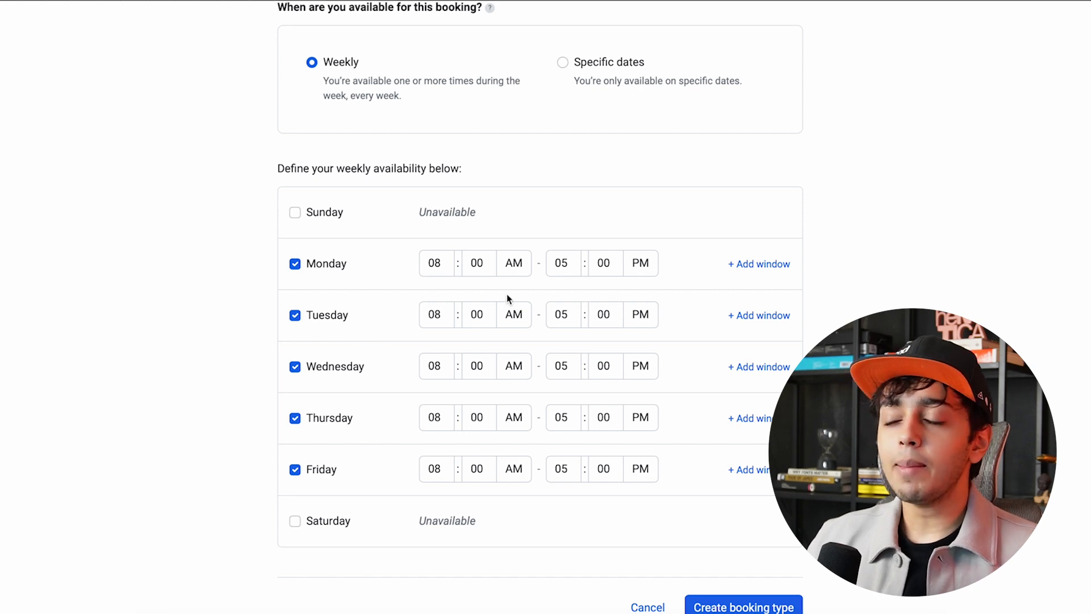
click(435, 265)
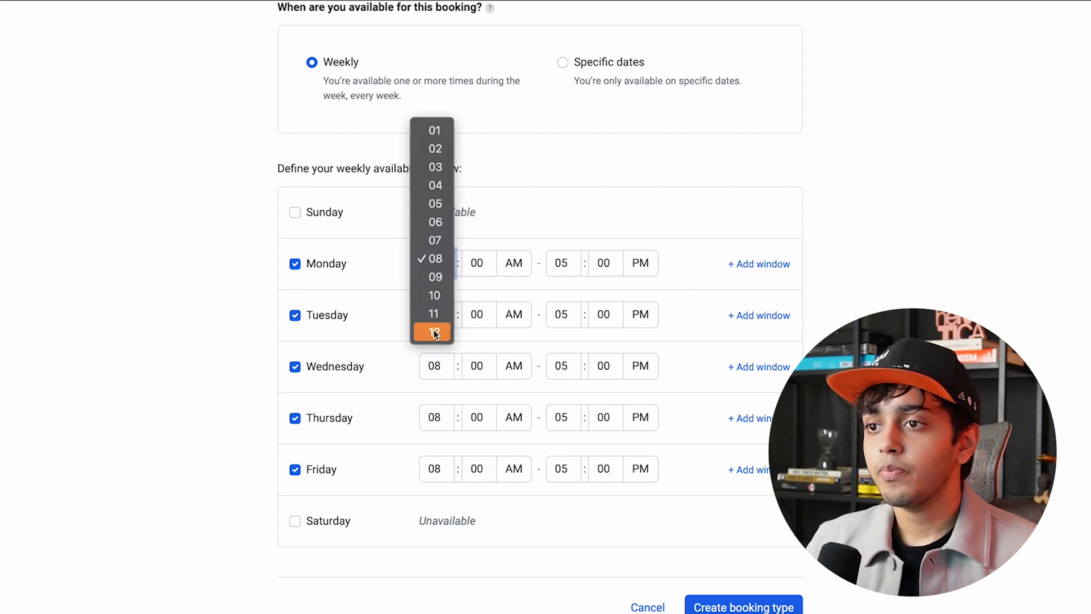
click(434, 295)
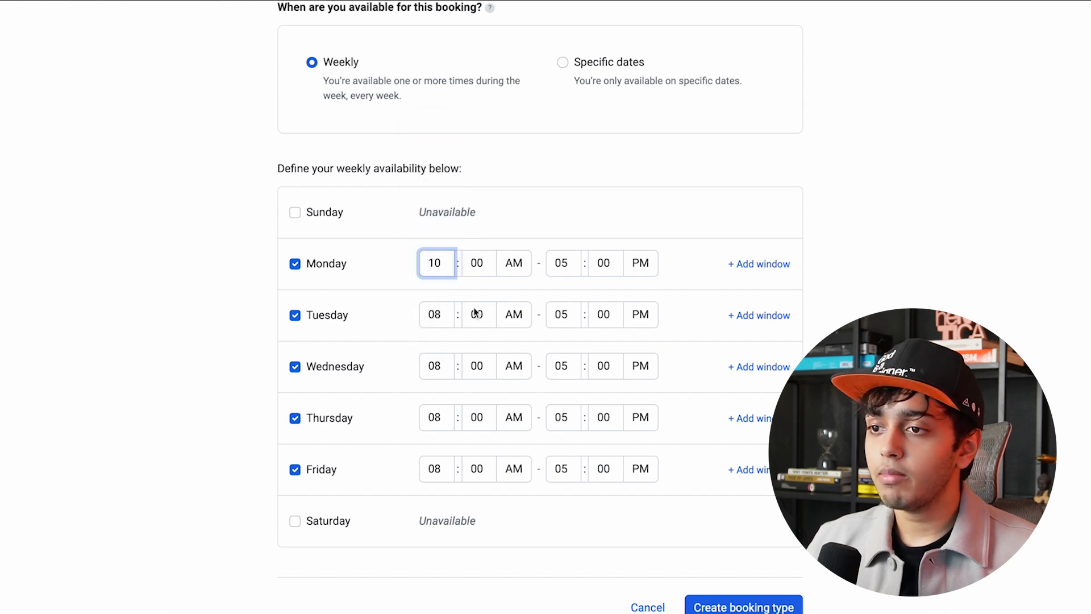
click(434, 314)
click(434, 367)
click(434, 366)
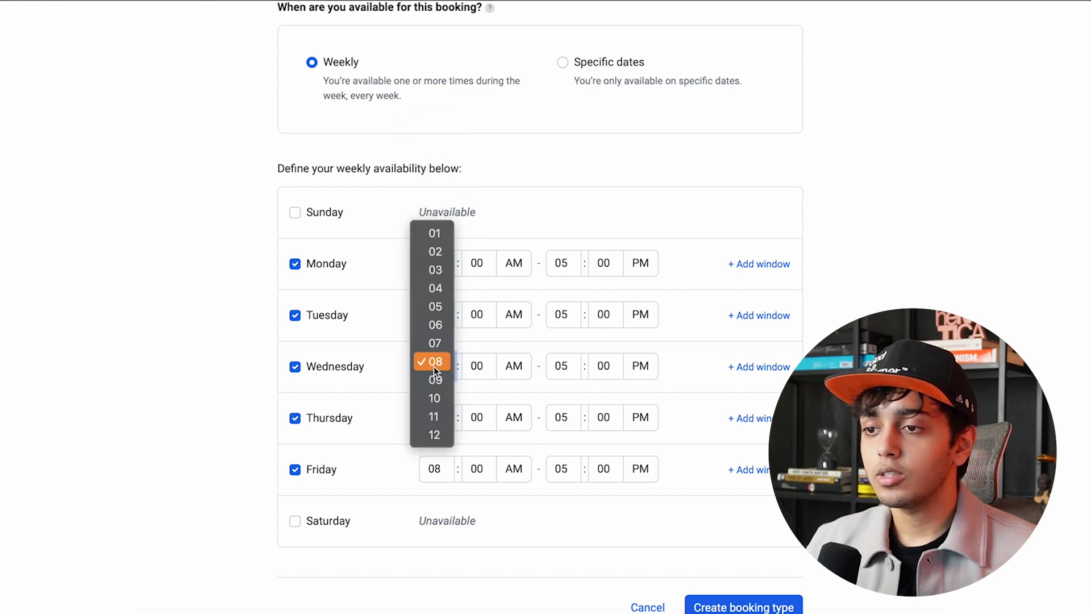
click(436, 397)
click(435, 422)
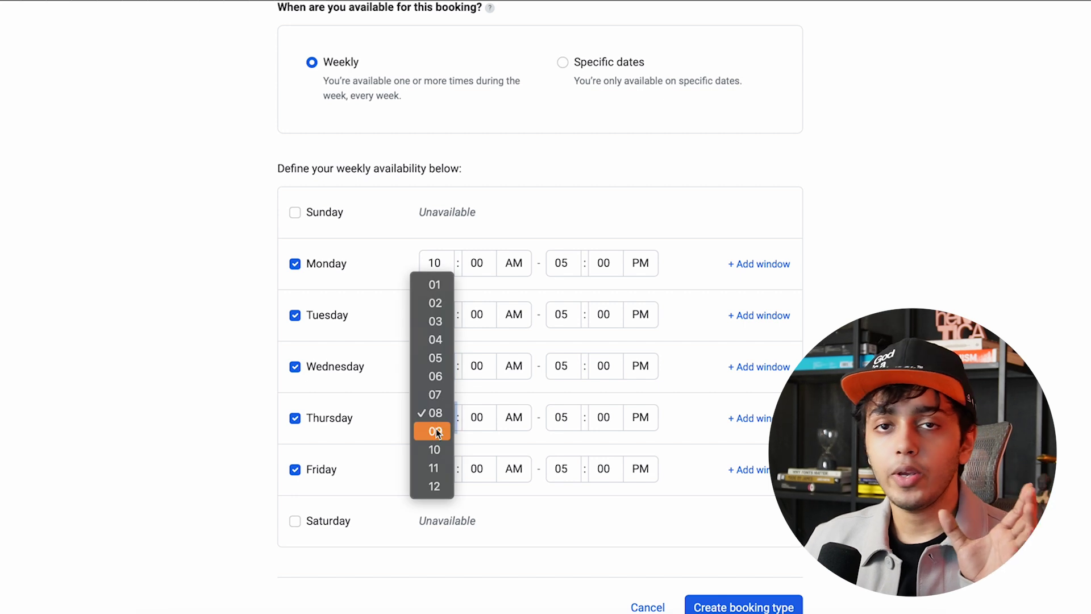
click(436, 449)
click(435, 467)
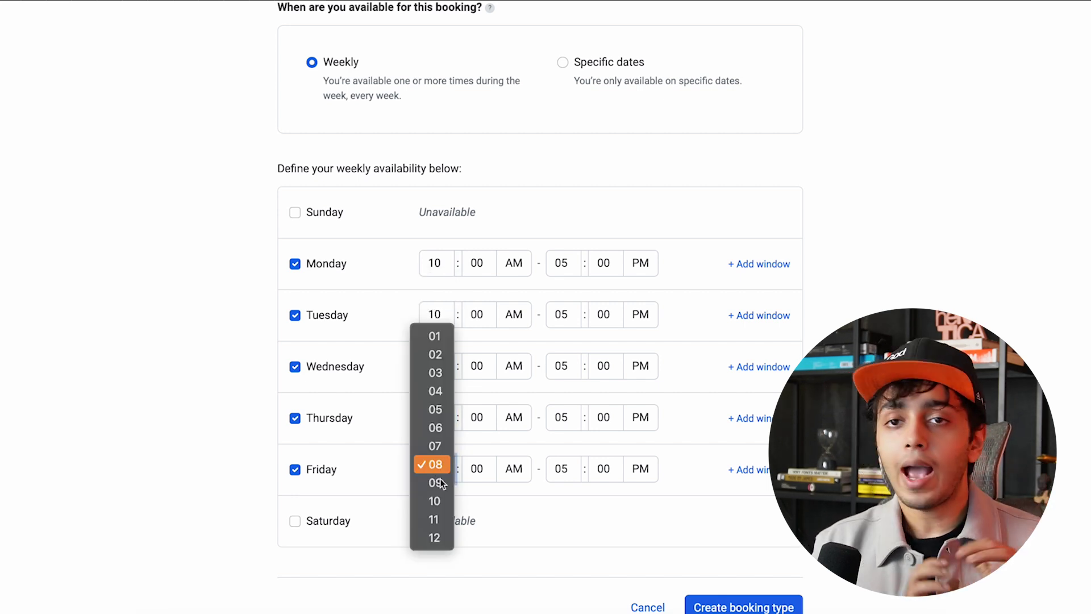
click(435, 500)
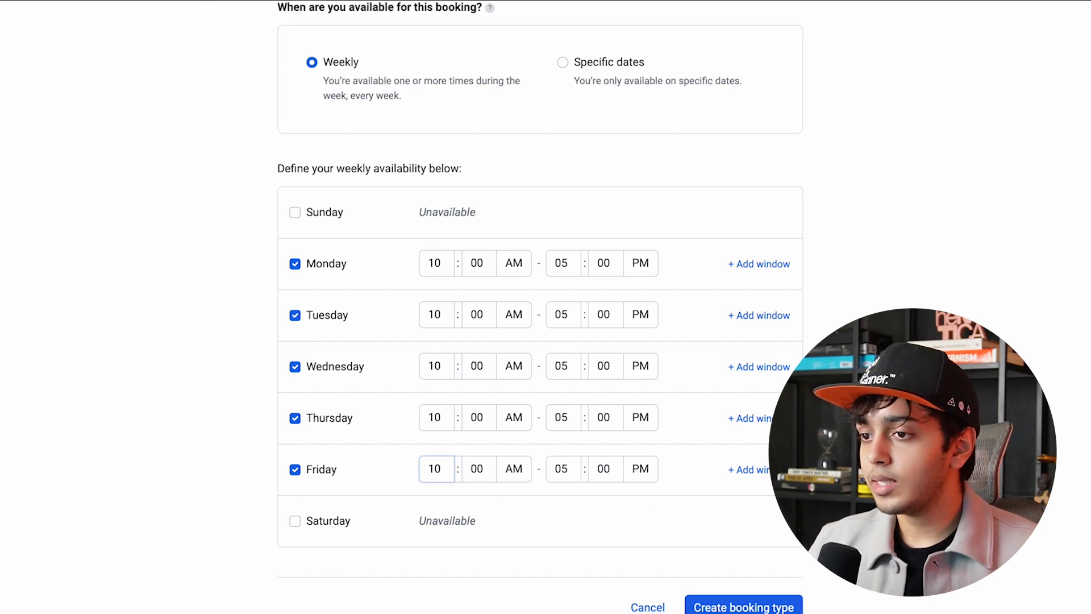
scroll(750, 392, down, 5)
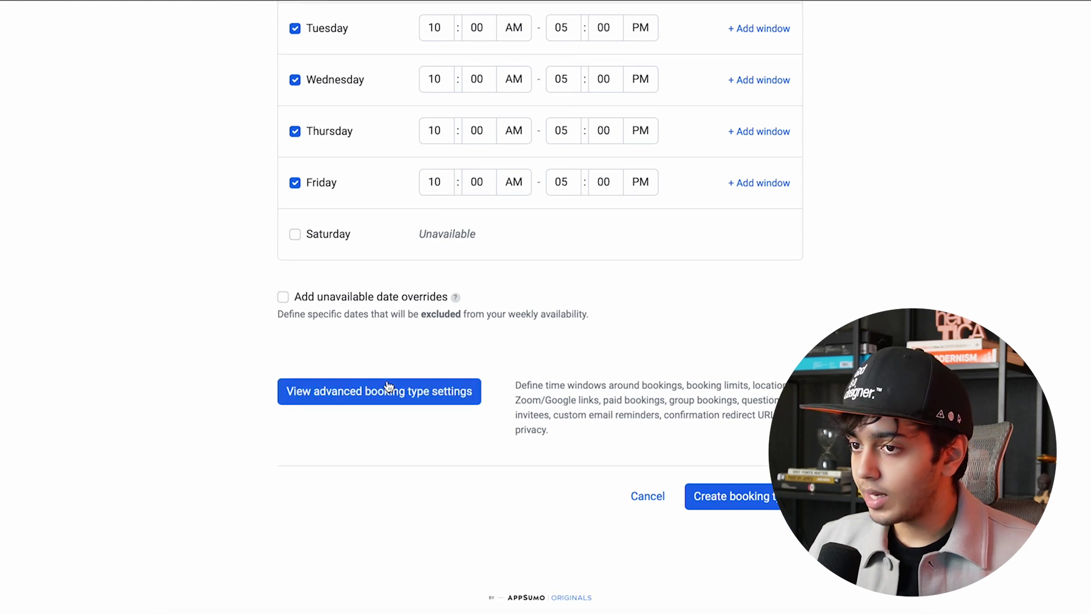
click(388, 387)
scroll(624, 394, down, 2)
scroll(605, 339, down, 6)
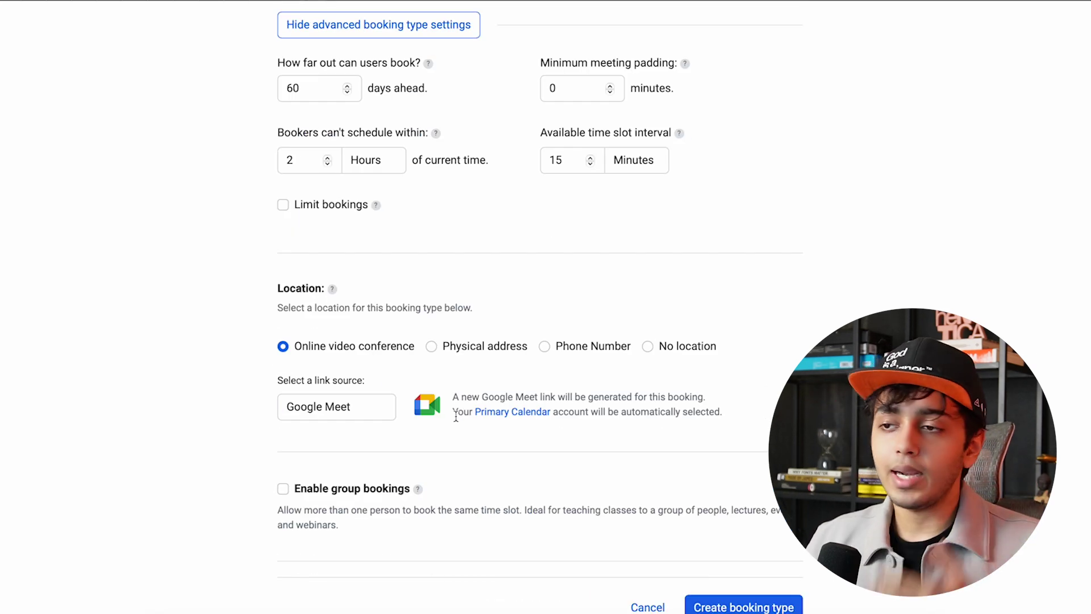
scroll(438, 406, down, 3)
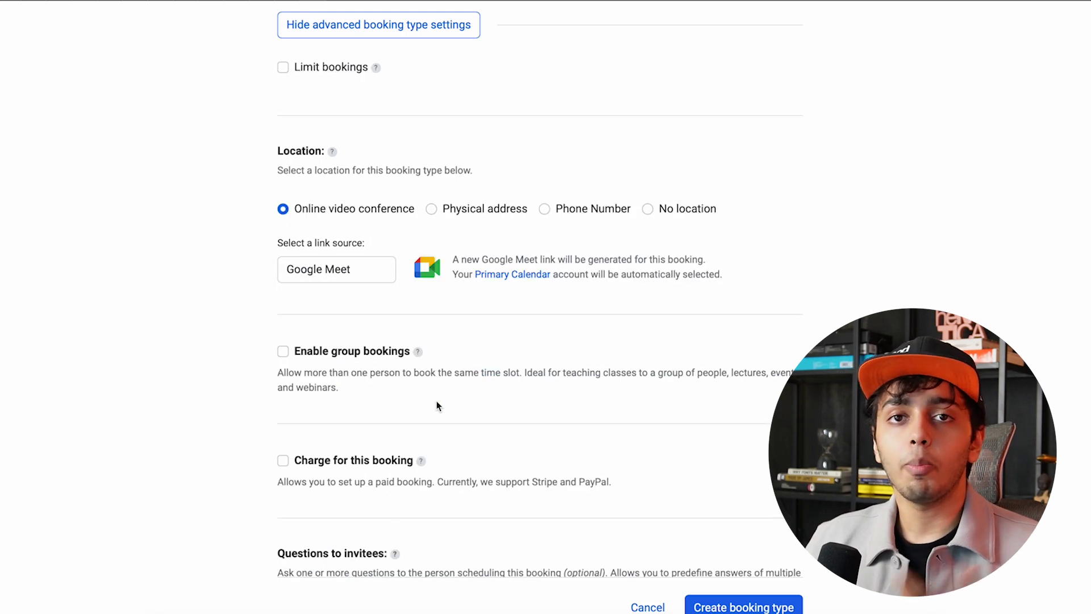
scroll(438, 405, down, 2)
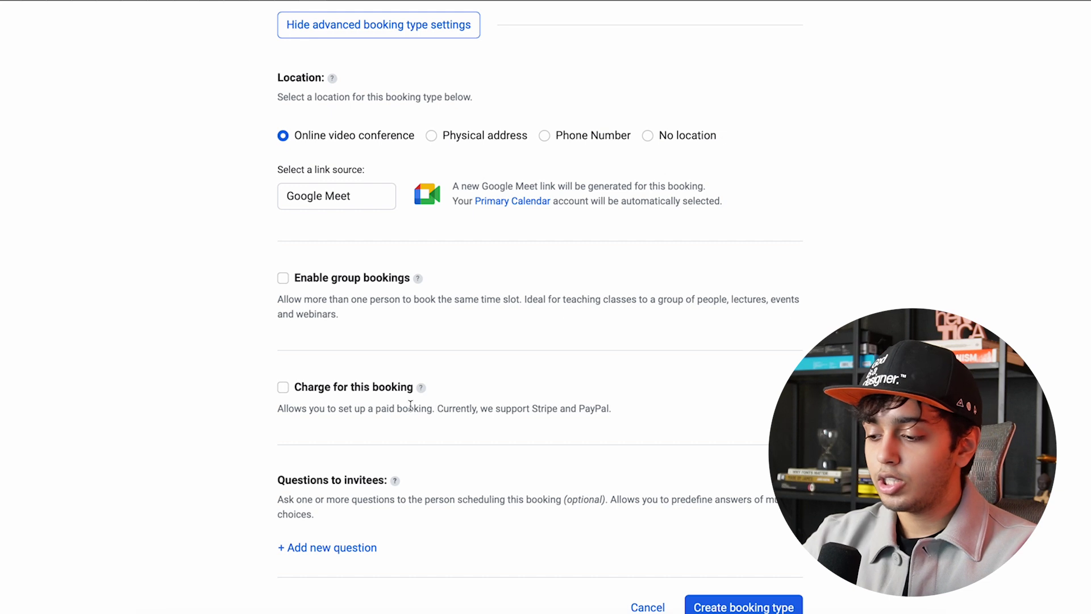
click(282, 388)
key(Tab)
text(10)
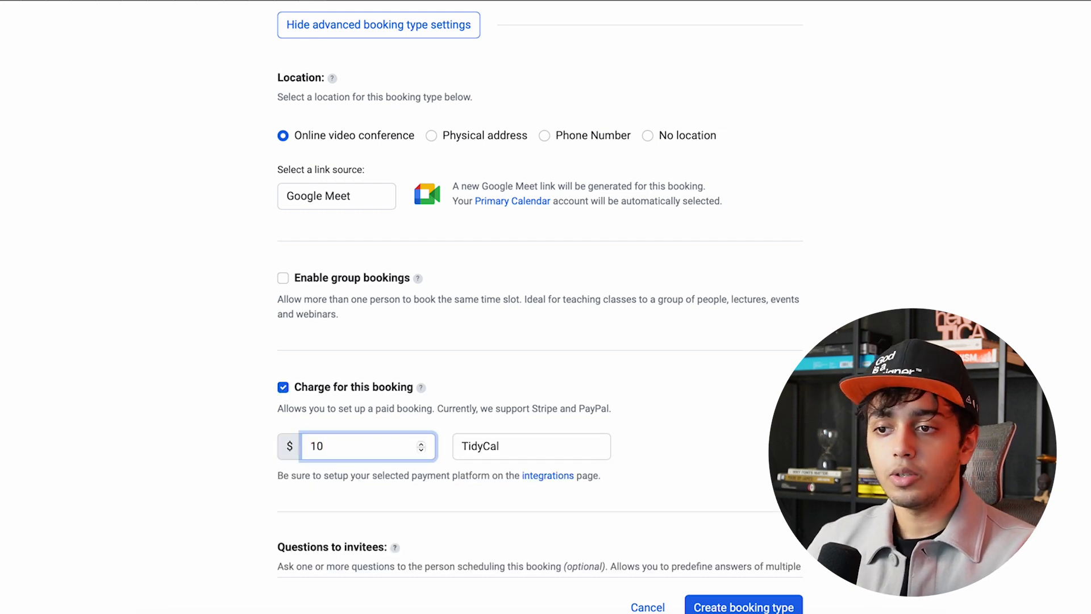
click(570, 449)
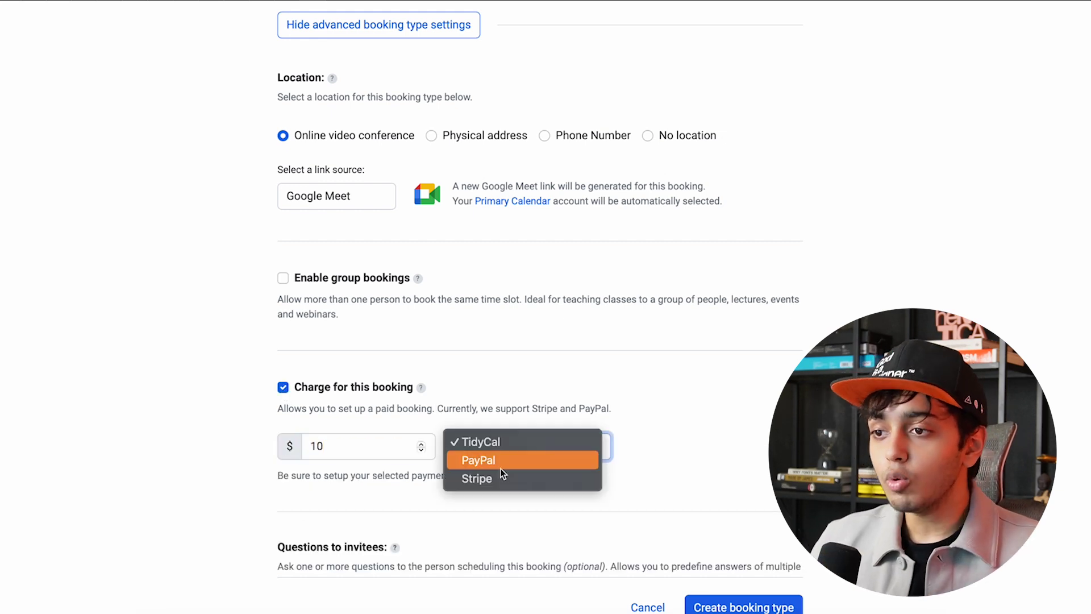
click(551, 443)
click(421, 452)
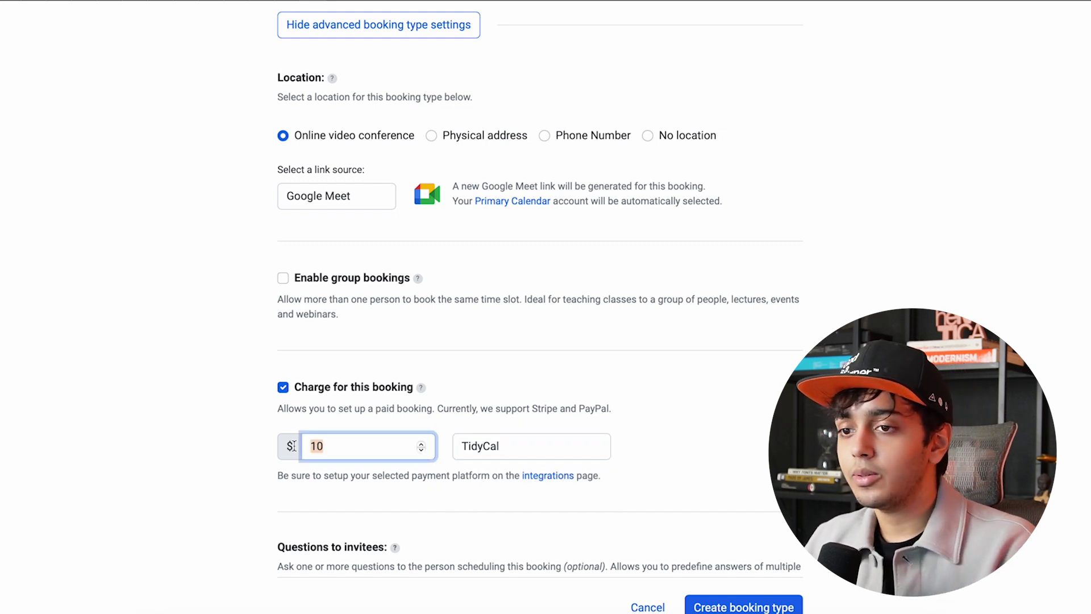
text(0)
click(283, 388)
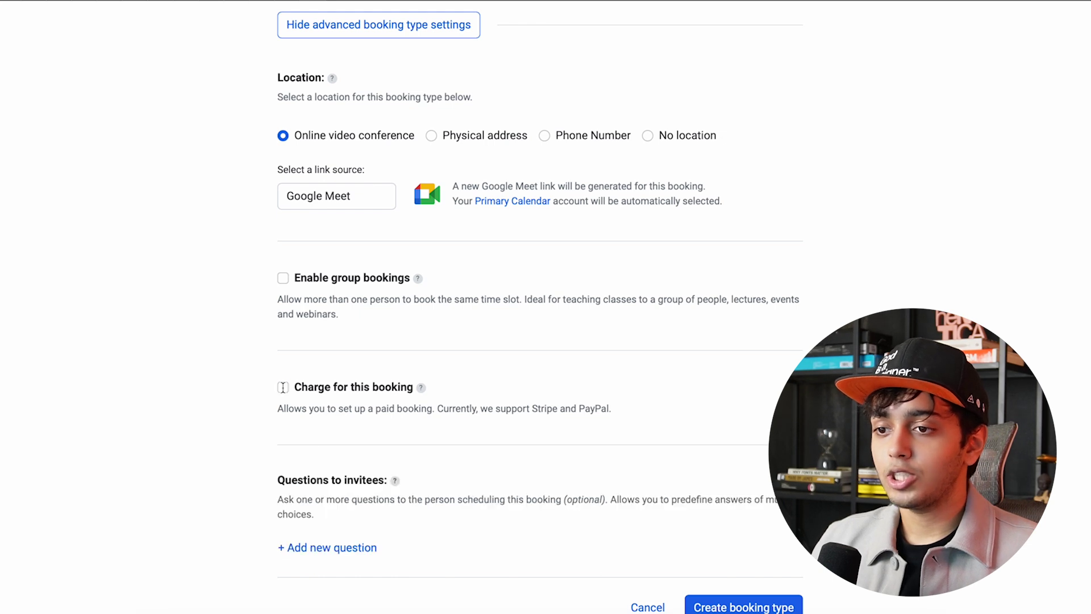
scroll(554, 425, down, 5)
scroll(554, 431, down, 4)
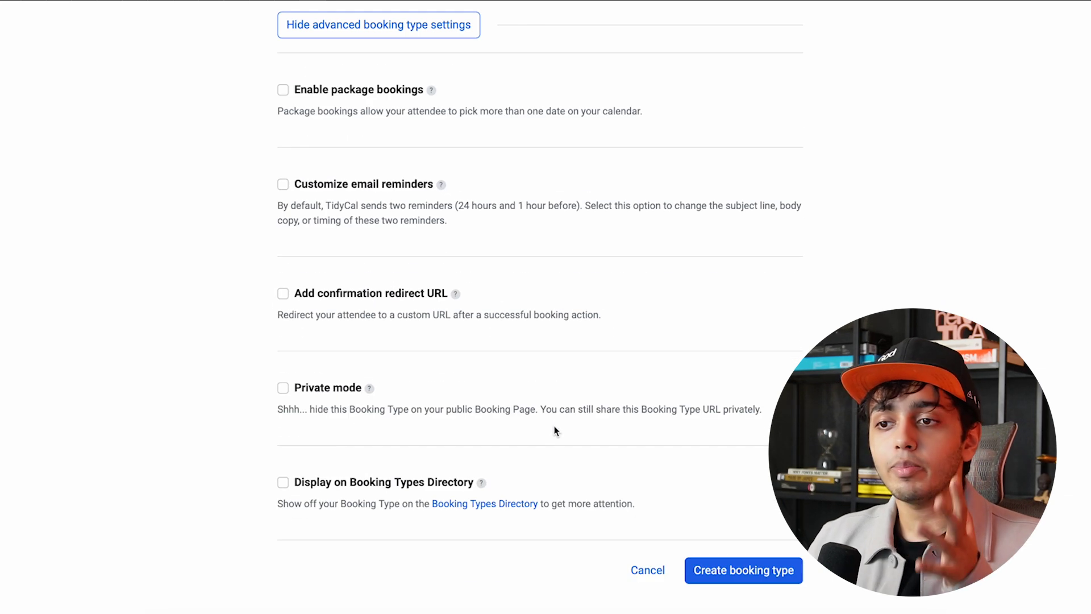
scroll(555, 431, up, 20)
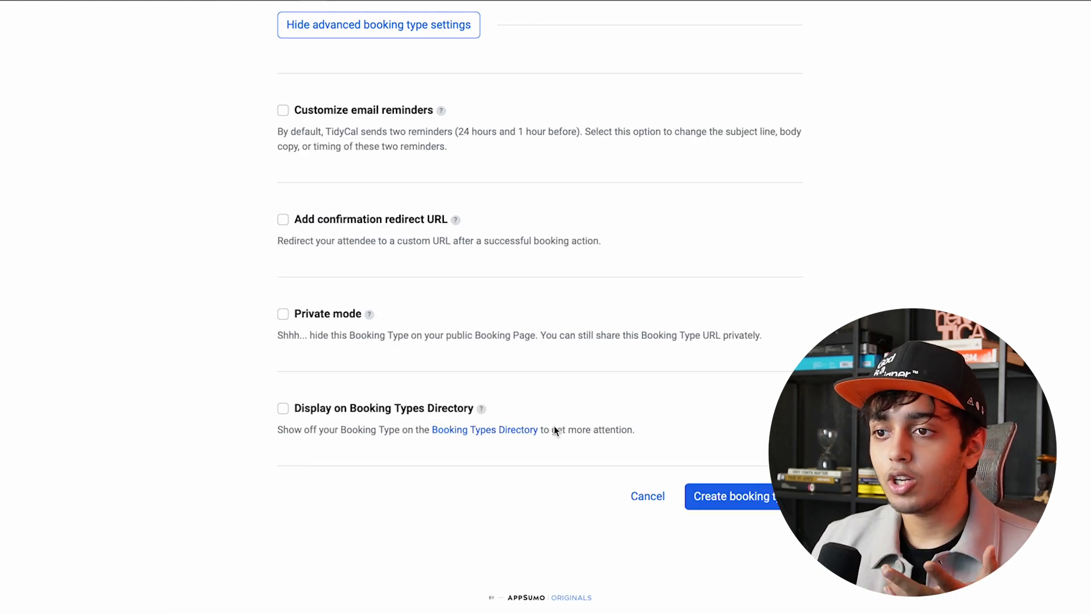
scroll(555, 431, down, 8)
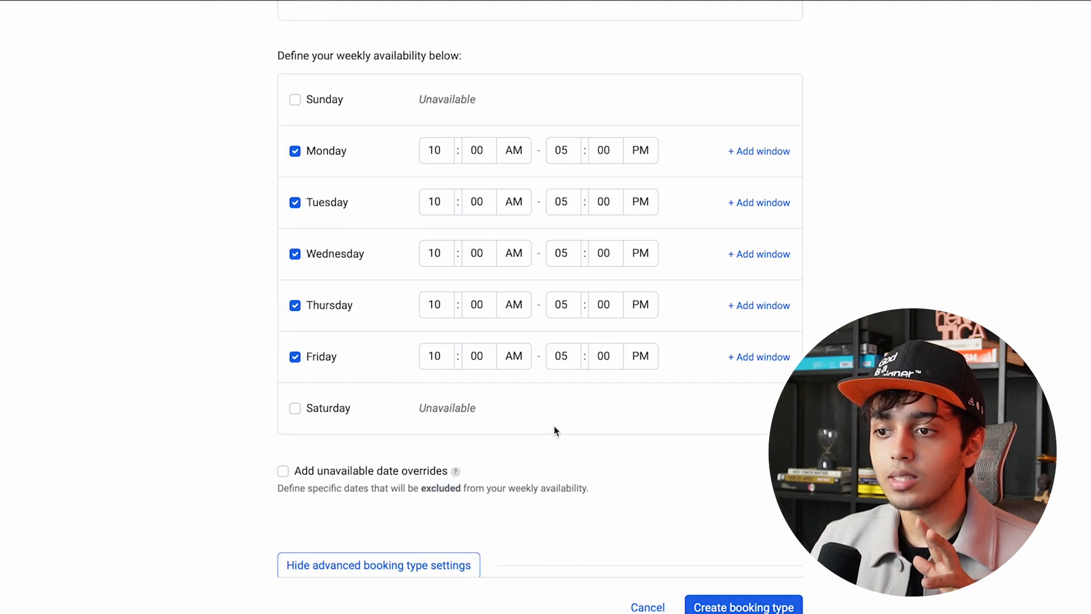
click(389, 407)
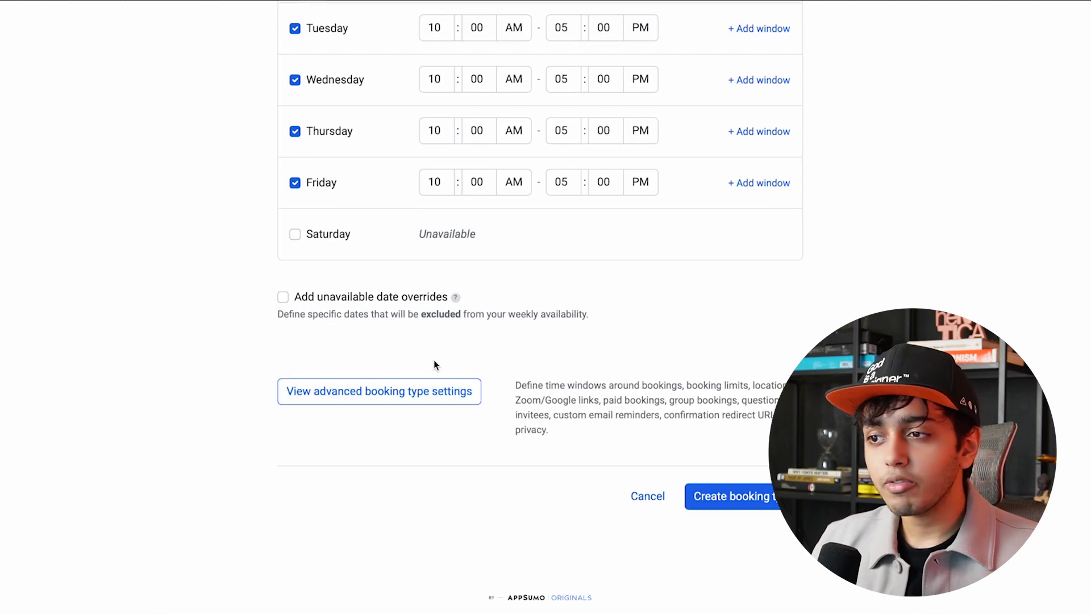
Step: Create the logoreview booking type, copy its link, and open My Bookings
click(725, 499)
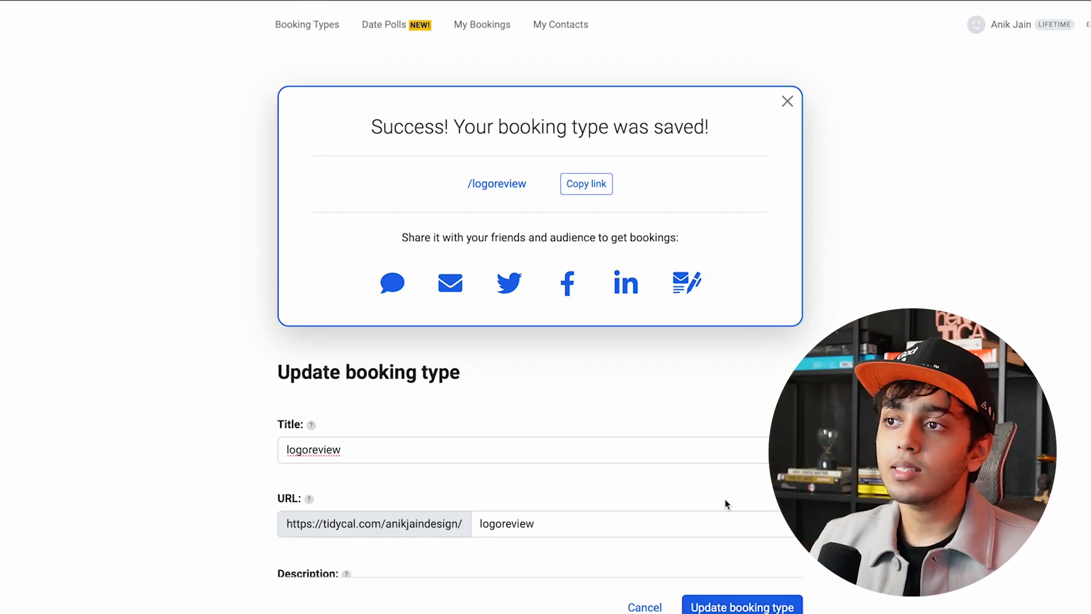
click(587, 182)
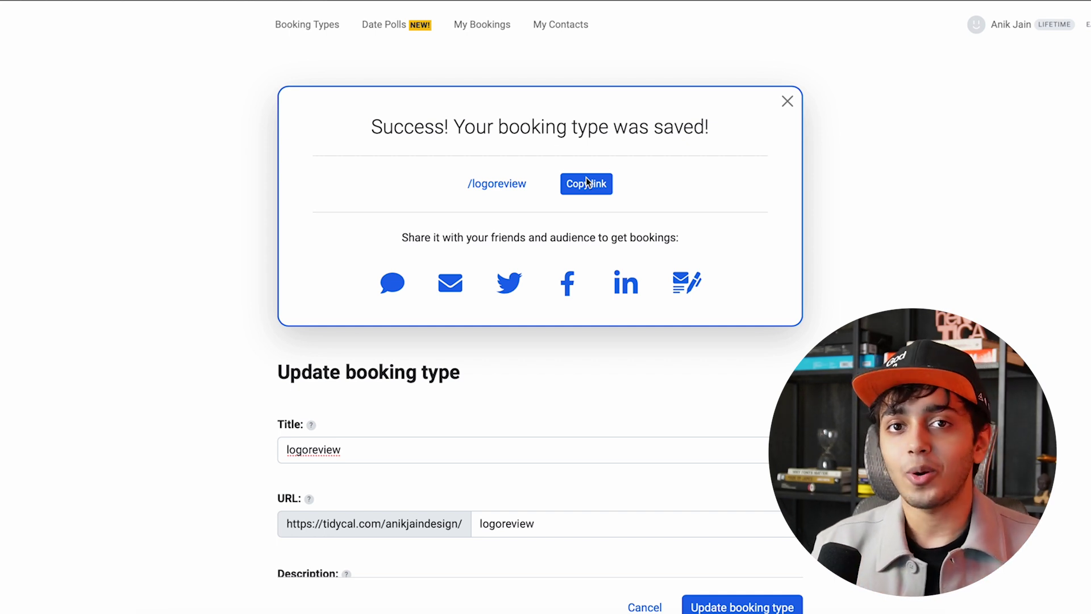
click(483, 25)
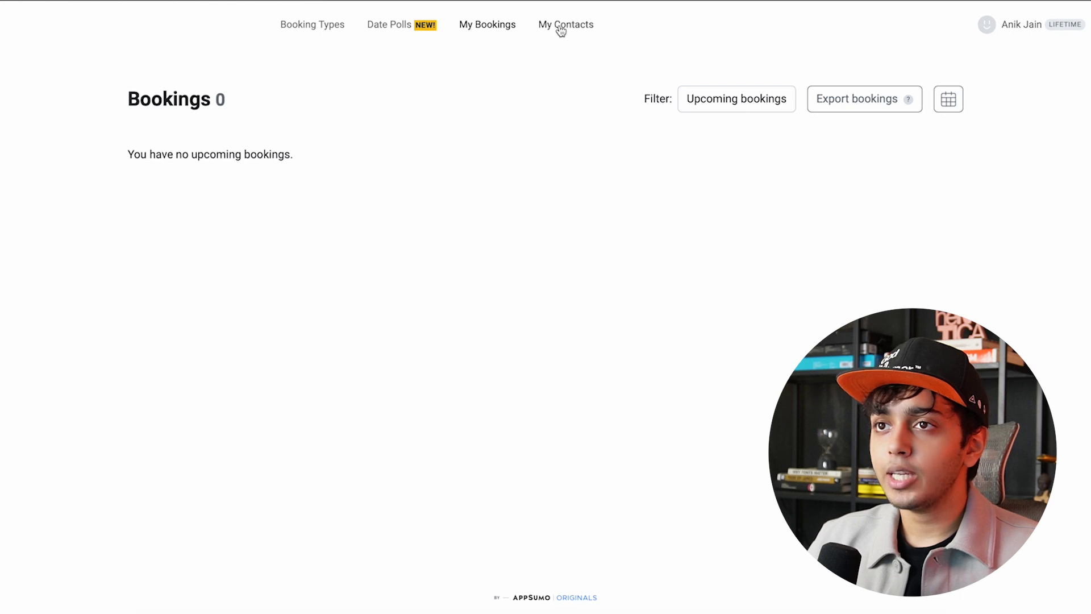
Step: Return to Booking Types and turn the logoreview booking off
click(317, 26)
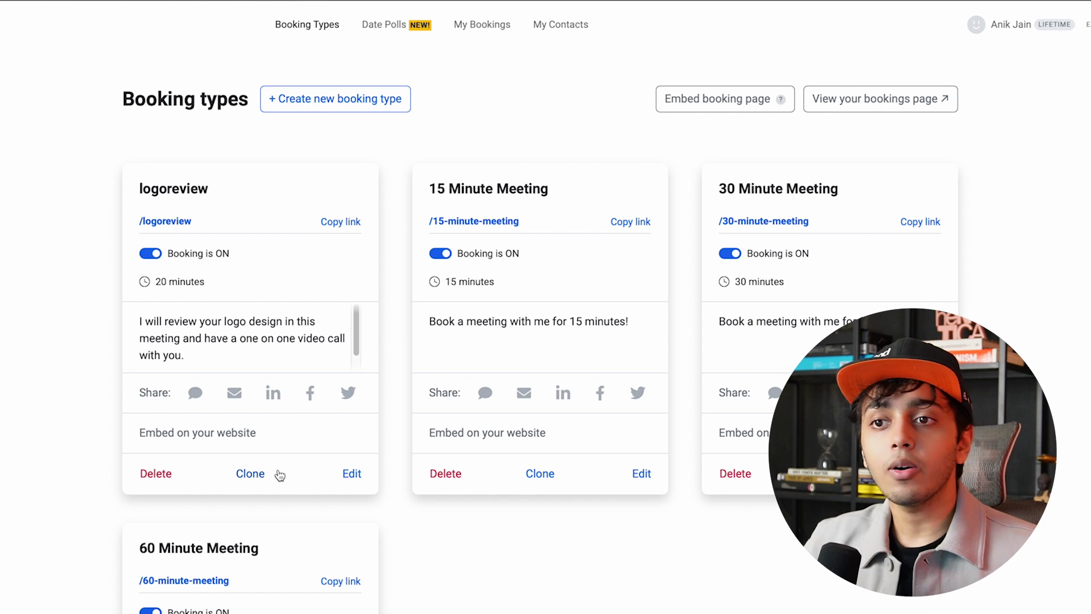
click(151, 253)
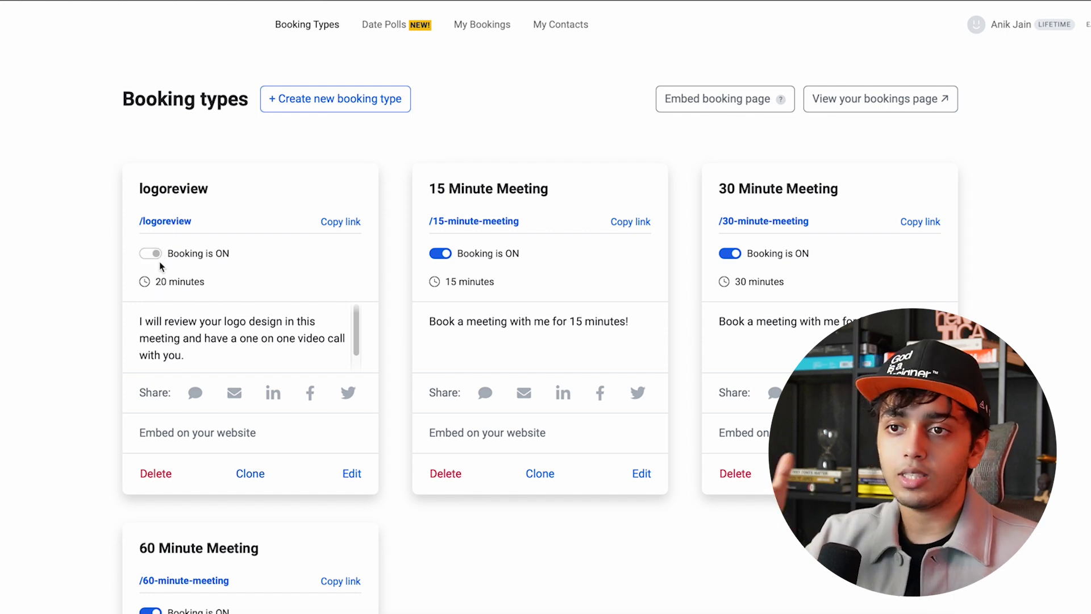